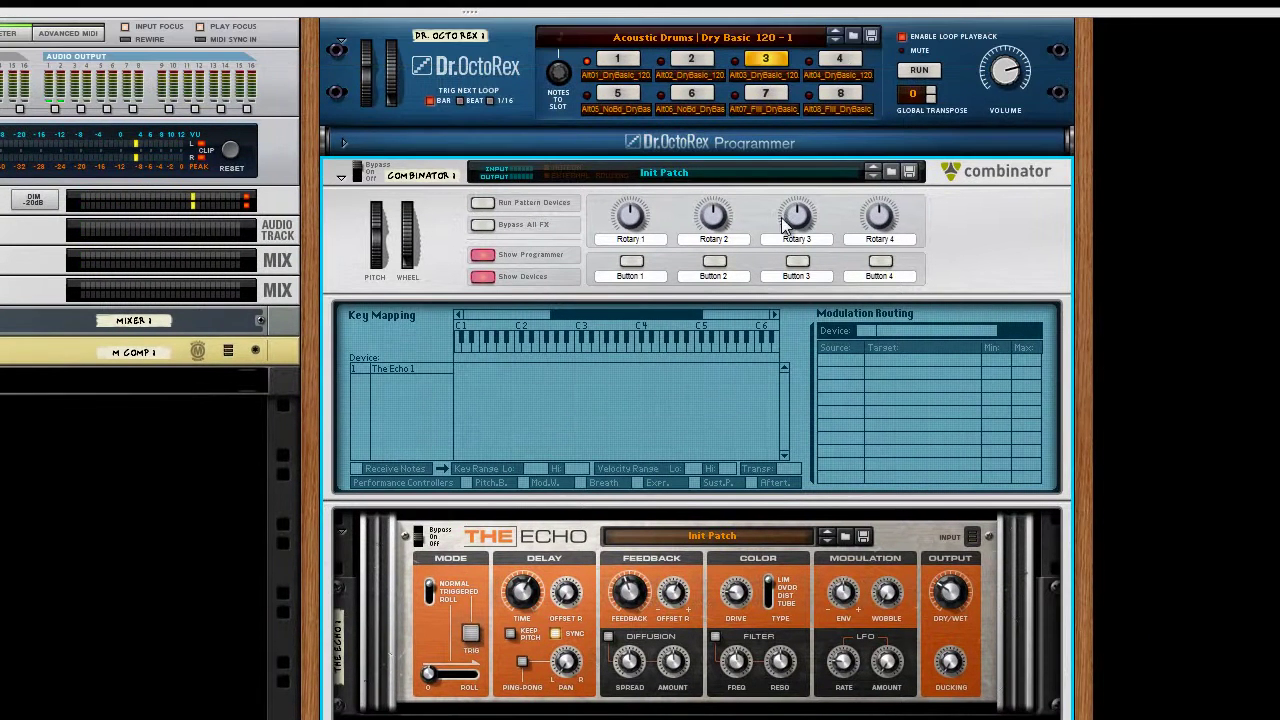
Start the Acoustic Drums loop on Dr.OctoRex, auditioning slots 4 and 5 before settling on slot 1.
left_click(848, 65)
left_click(919, 70)
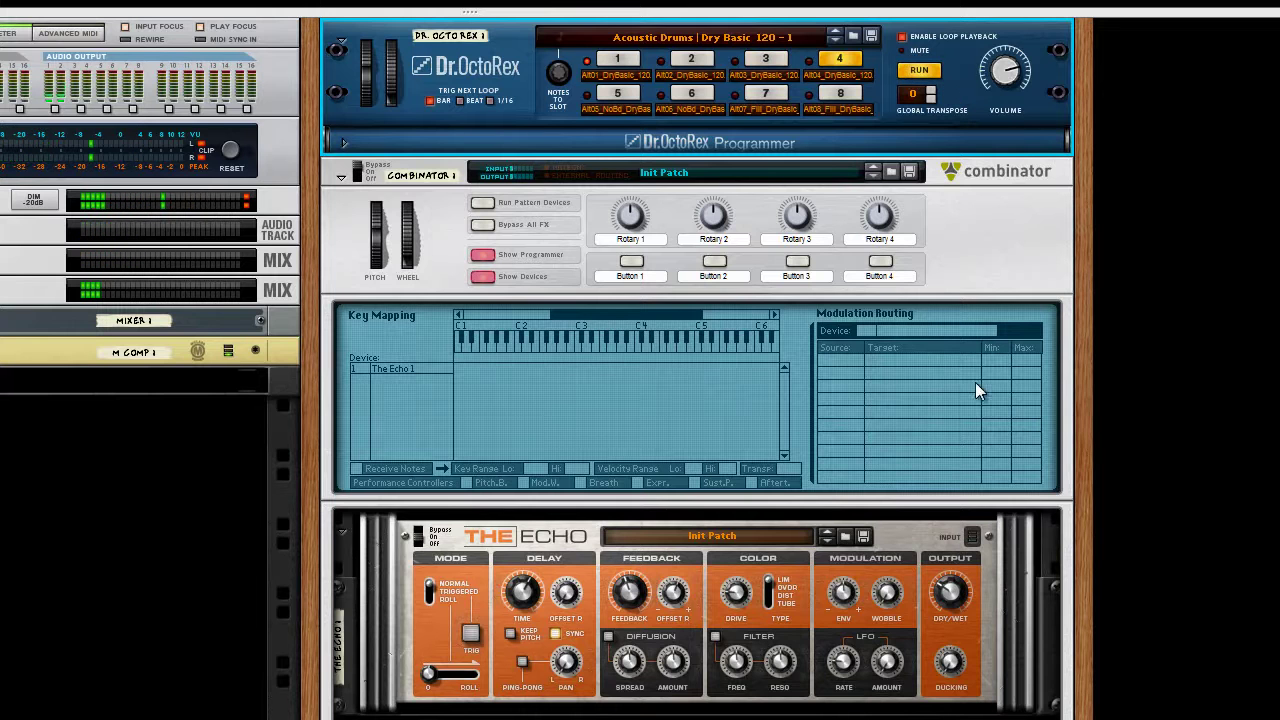
left_click(617, 95)
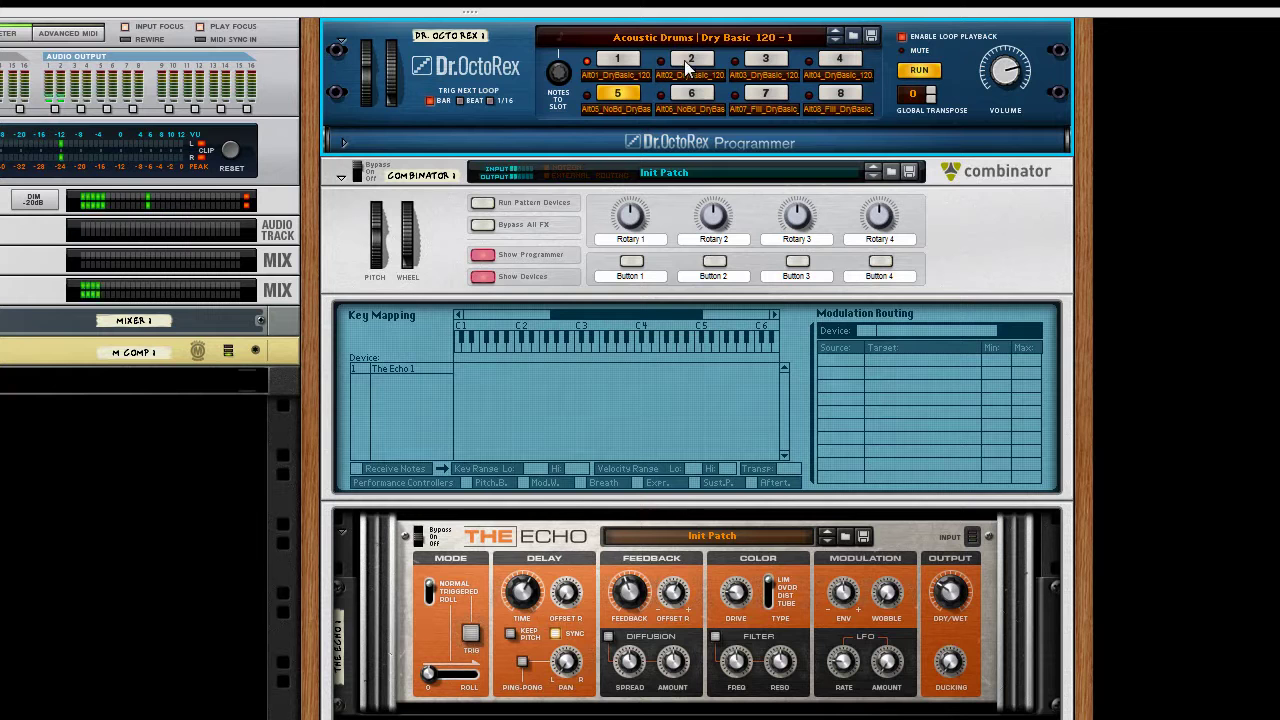
left_click(610, 59)
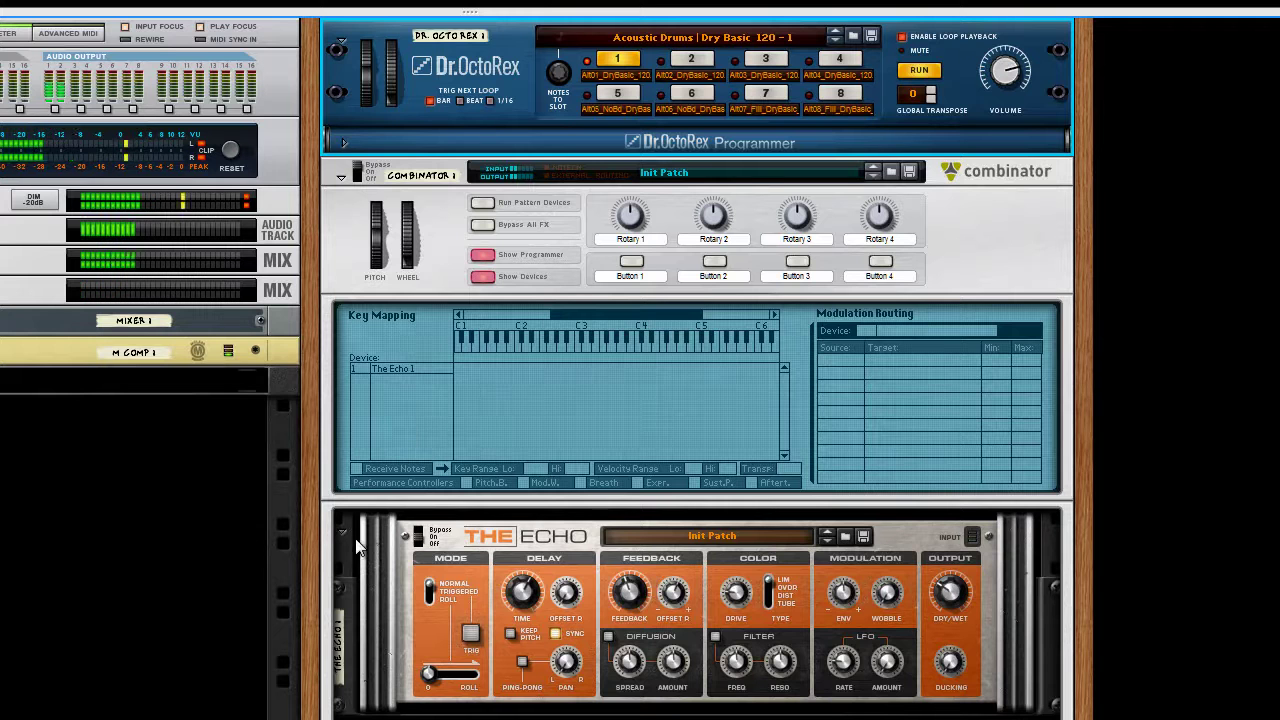
Take the Combinator out of bypass and turn The Echo's LFO Amount from 0 up to 24.
left_click(357, 172)
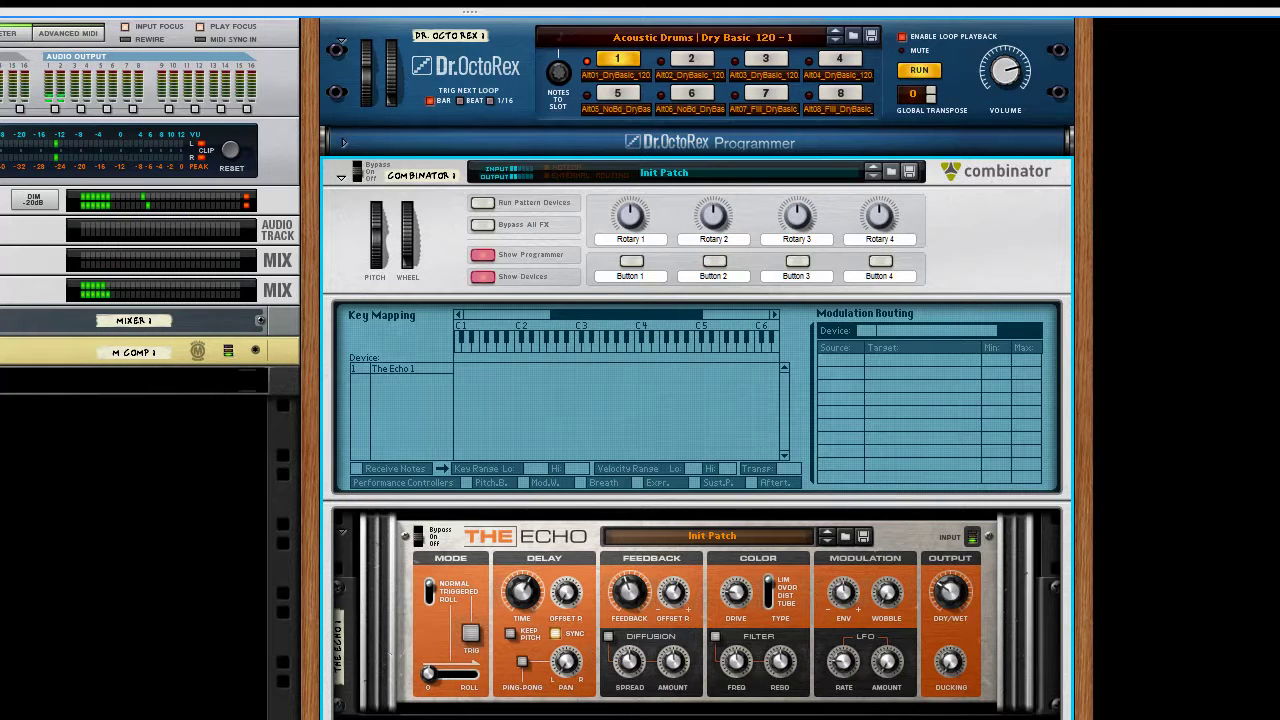
mouse_move(893, 675)
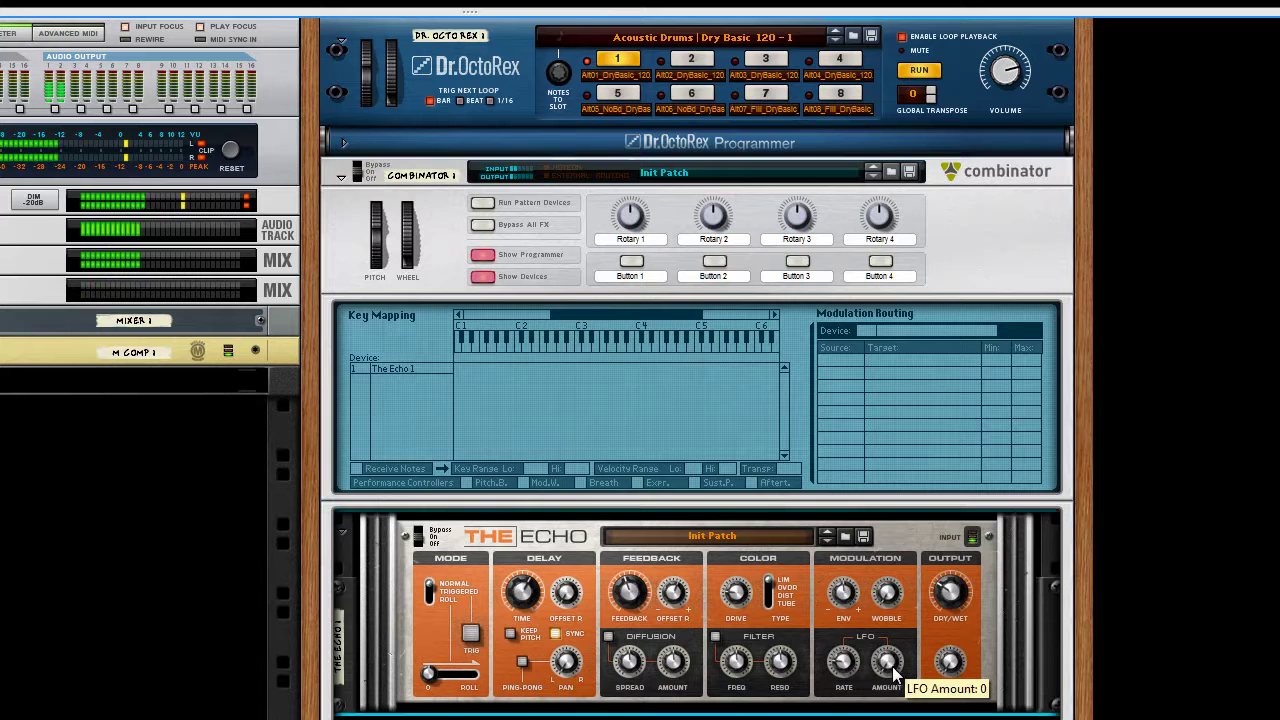
left_click_drag(893, 675, 895, 663)
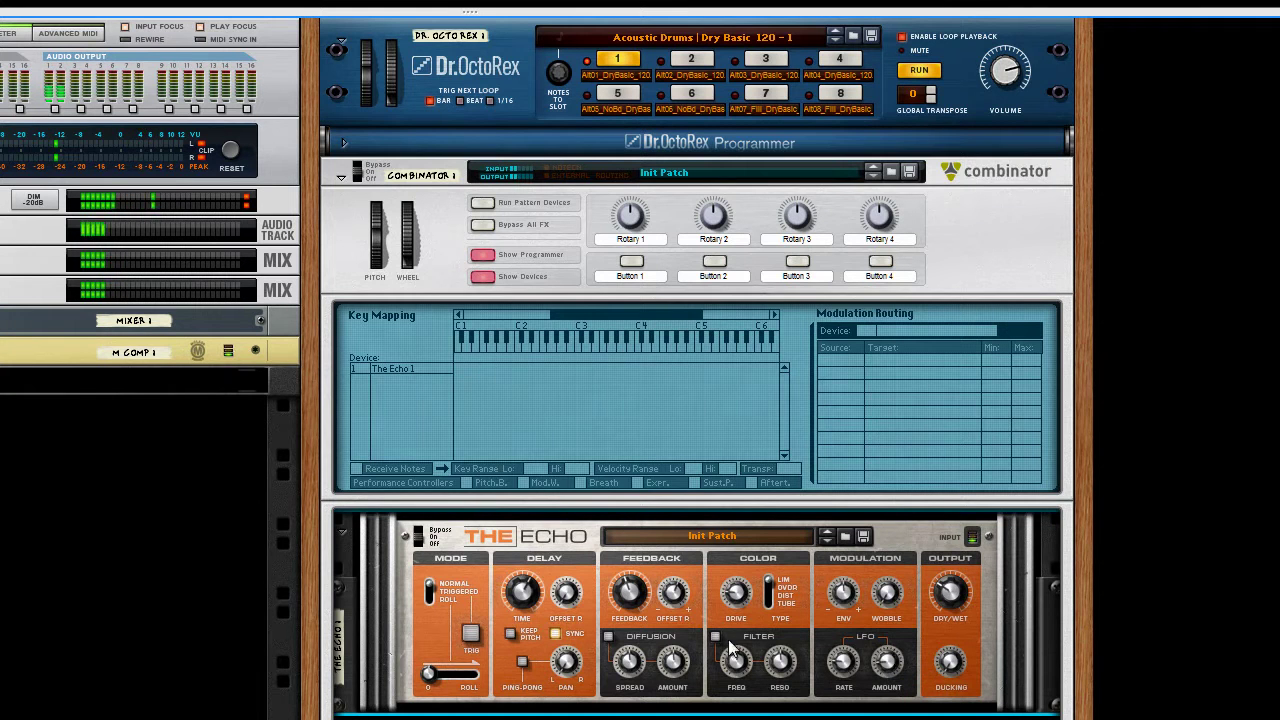
Flip the rack to its rear view to expose the devices' cabling.
key("Tab")
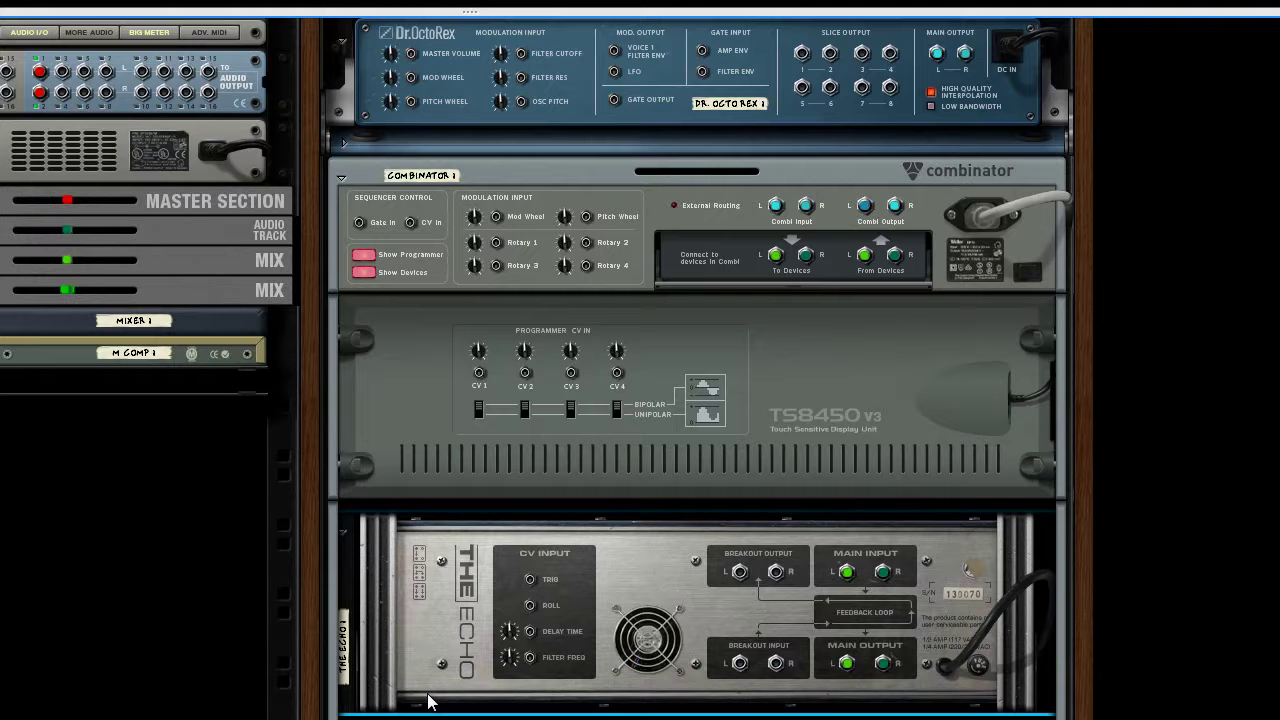
Add a BV512 Digital Vocoder beneath The Echo from its Effects menu.
right_click(428, 700)
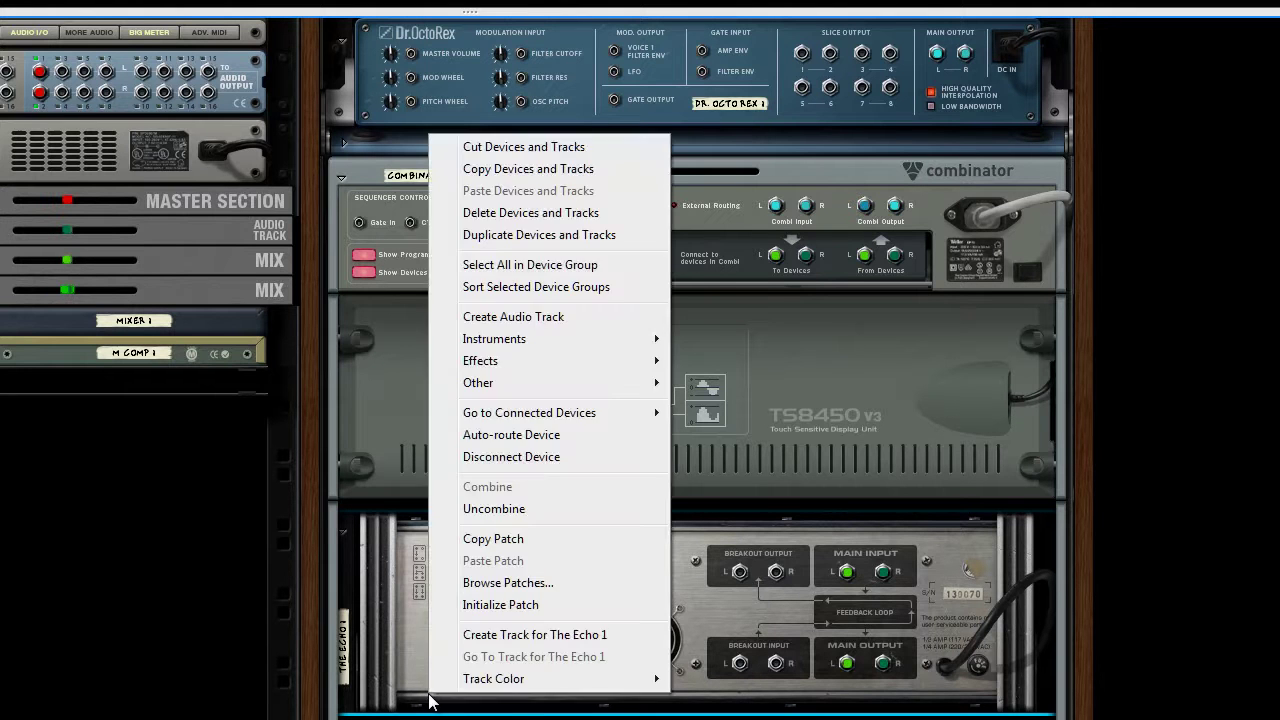
key("Escape")
right_click(440, 684)
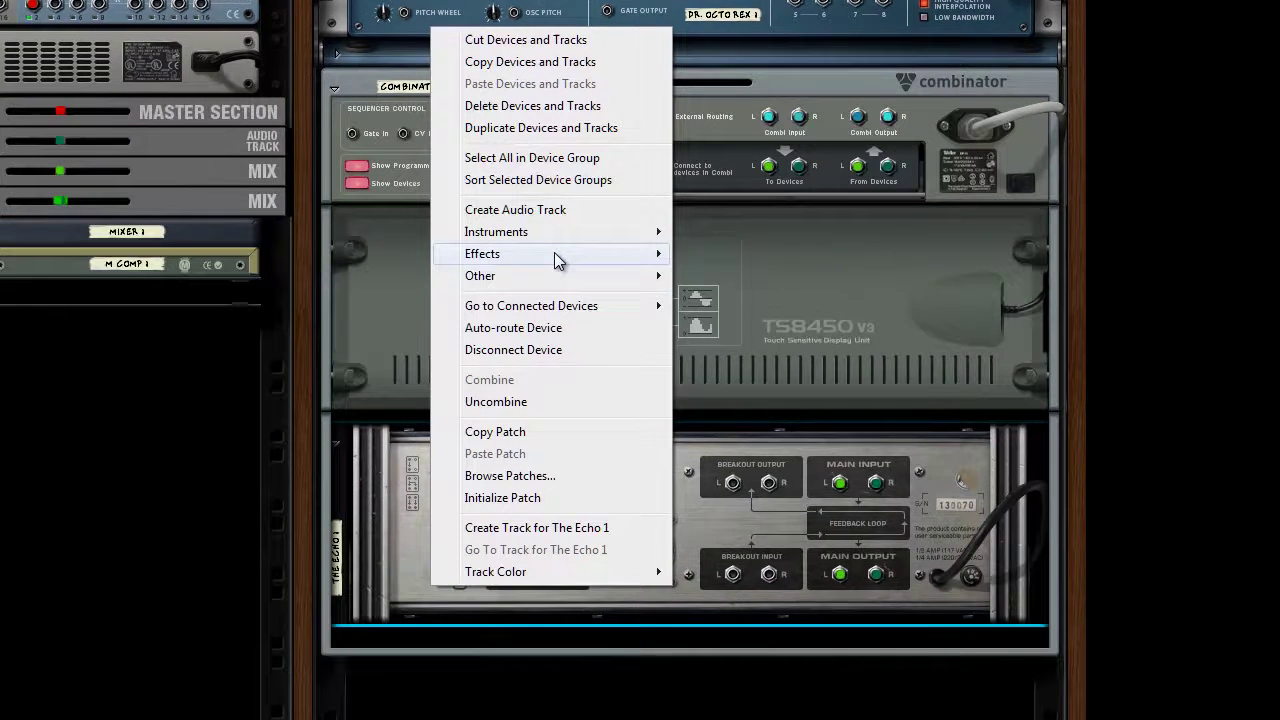
mouse_move(555, 342)
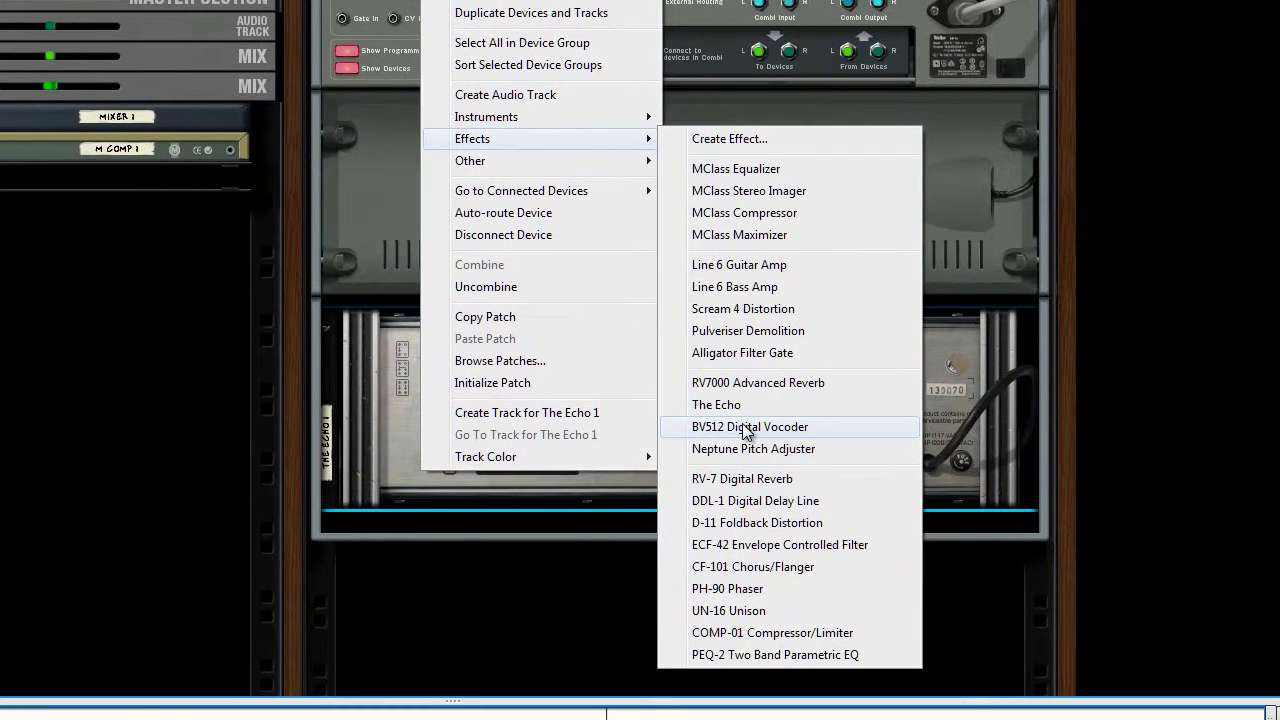
left_click(746, 430)
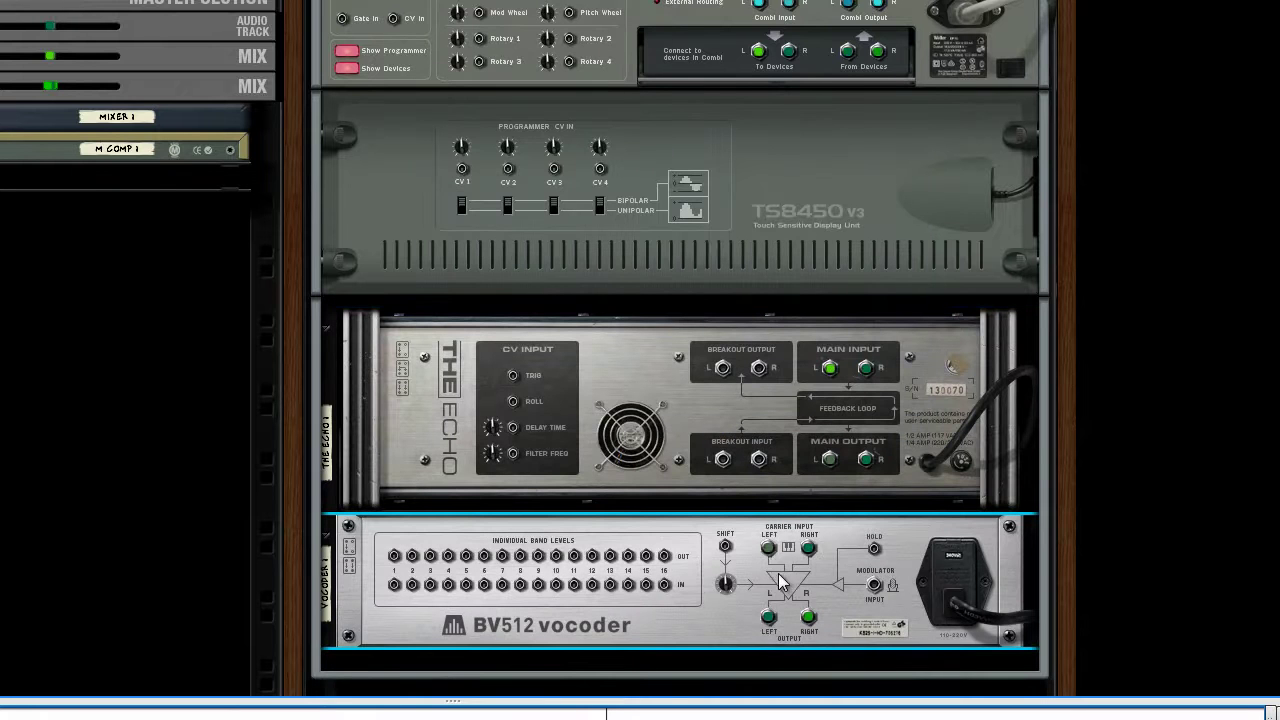
Cable The Echo's breakout output to the vocoder's carrier input and the vocoder output back, then face front.
left_click_drag(768, 549, 702, 596)
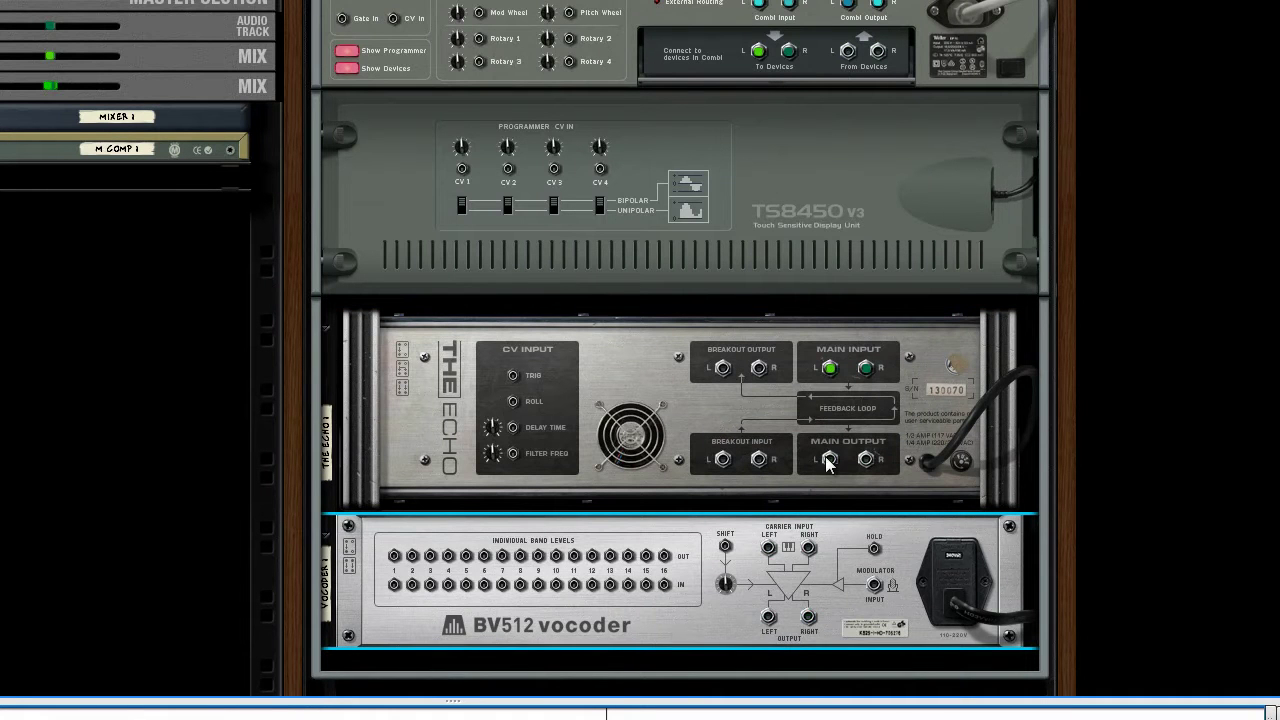
left_click_drag(829, 459, 847, 50)
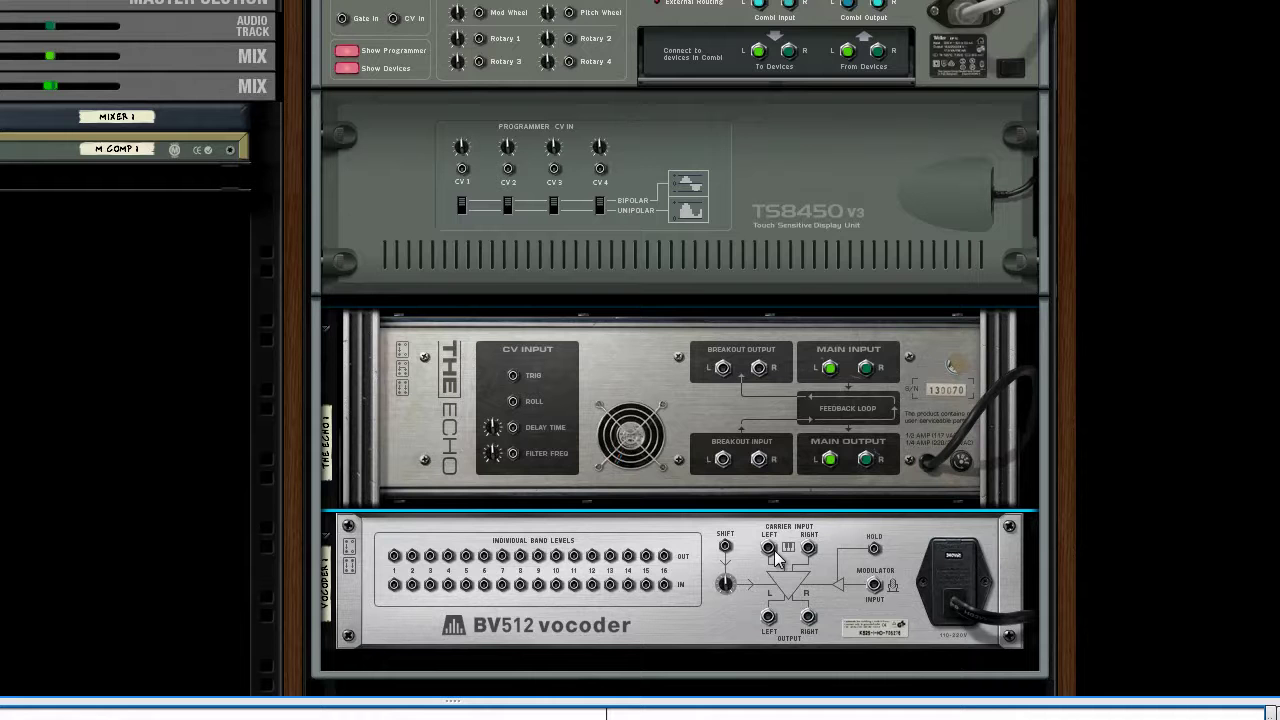
left_click_drag(722, 367, 768, 548)
left_click_drag(722, 459, 768, 616)
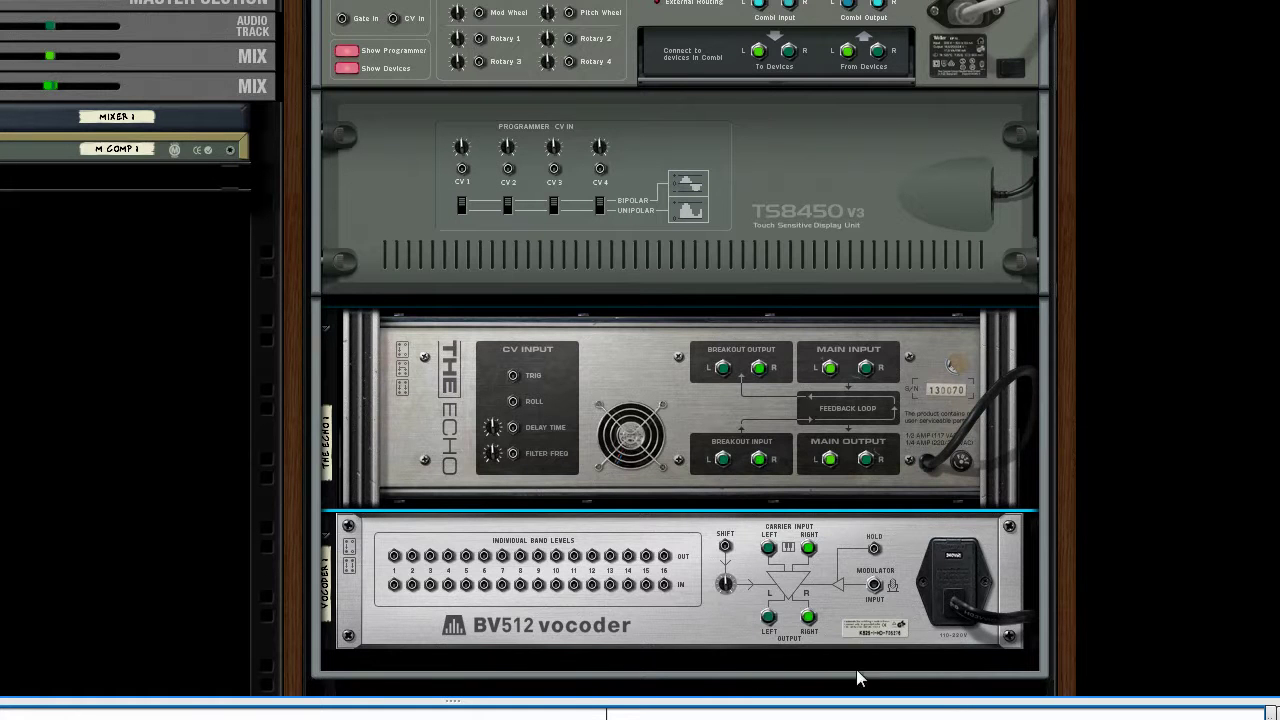
key("Tab")
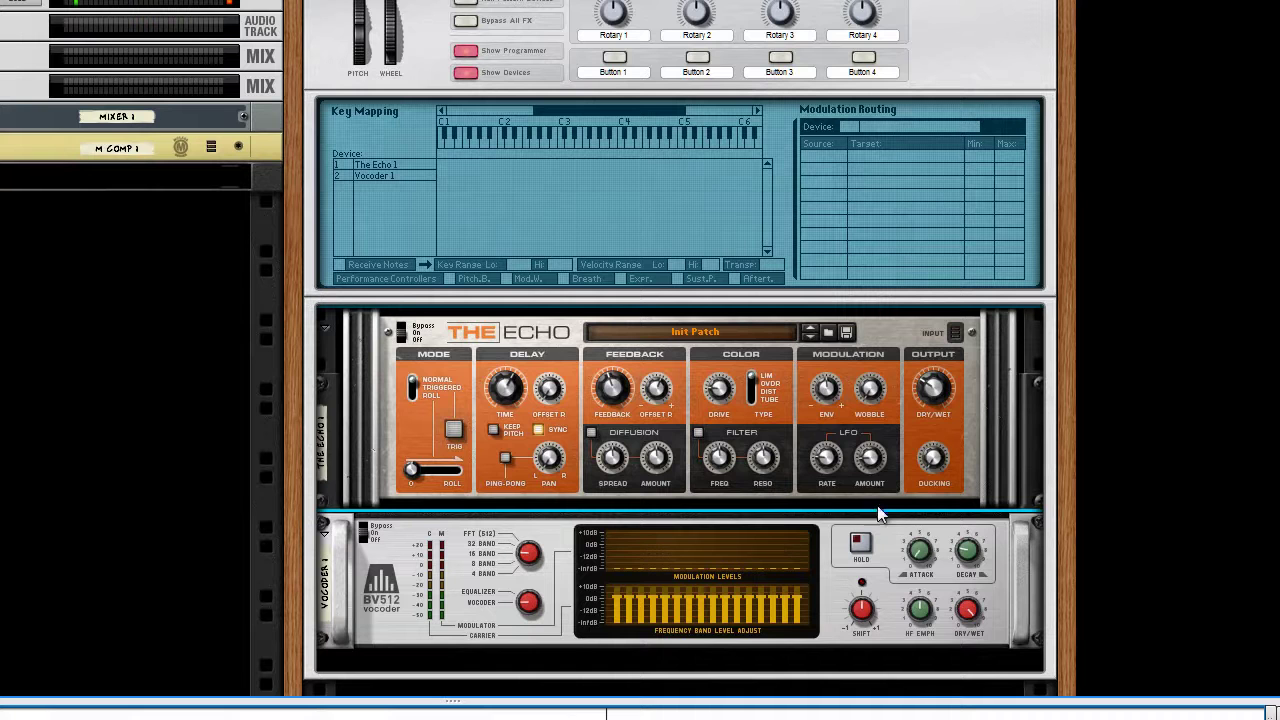
Raise The Echo's feedback to 71% and nudge its dry/wet balance up.
left_click(529, 608)
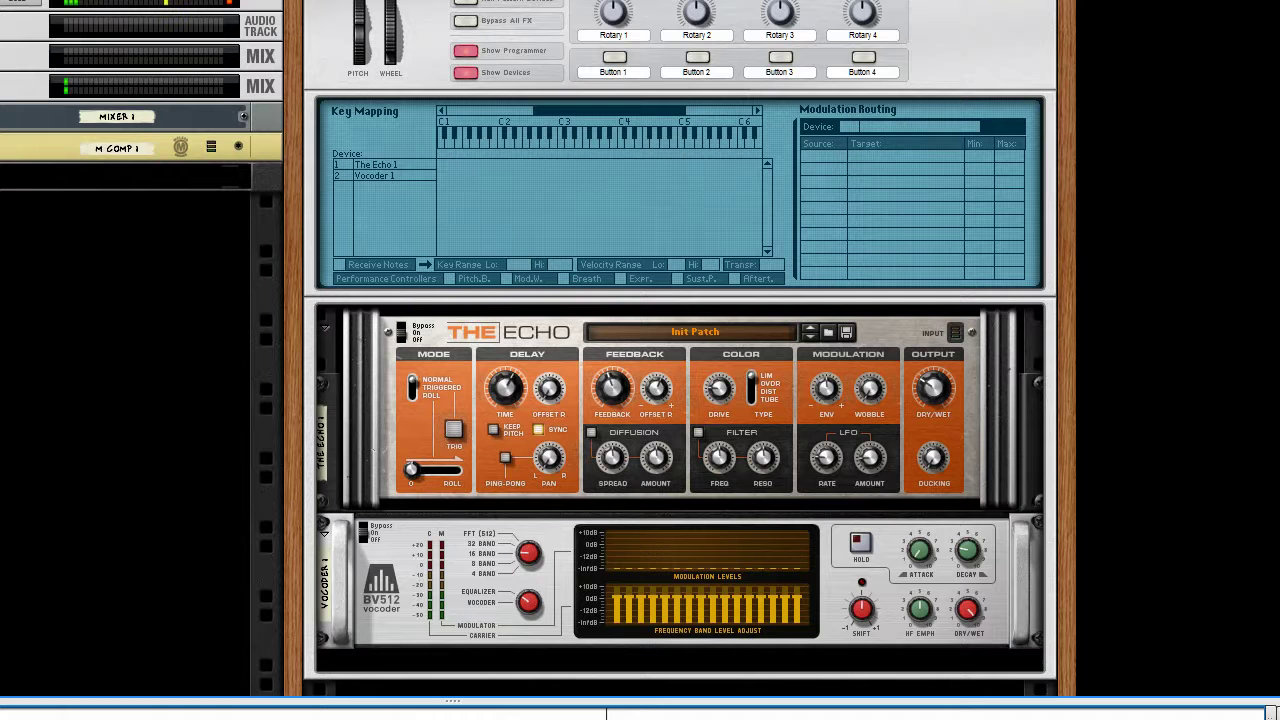
left_click(933, 392)
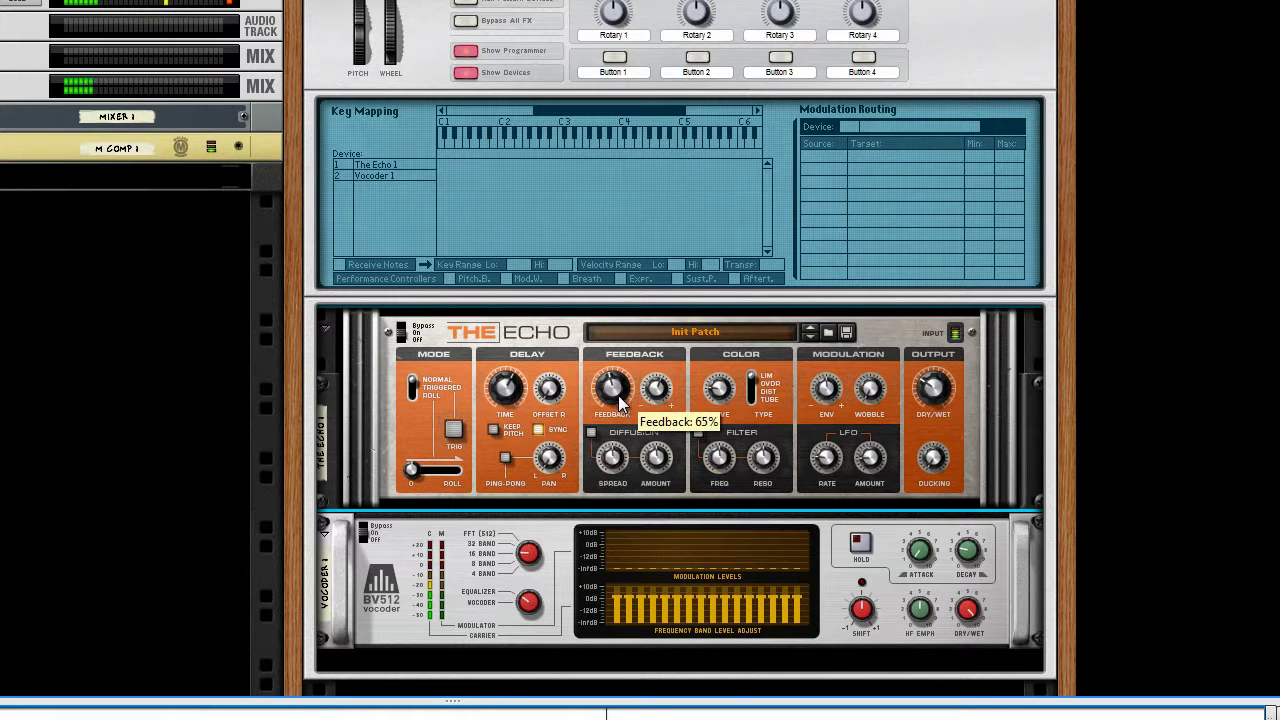
left_click_drag(618, 400, 622, 398)
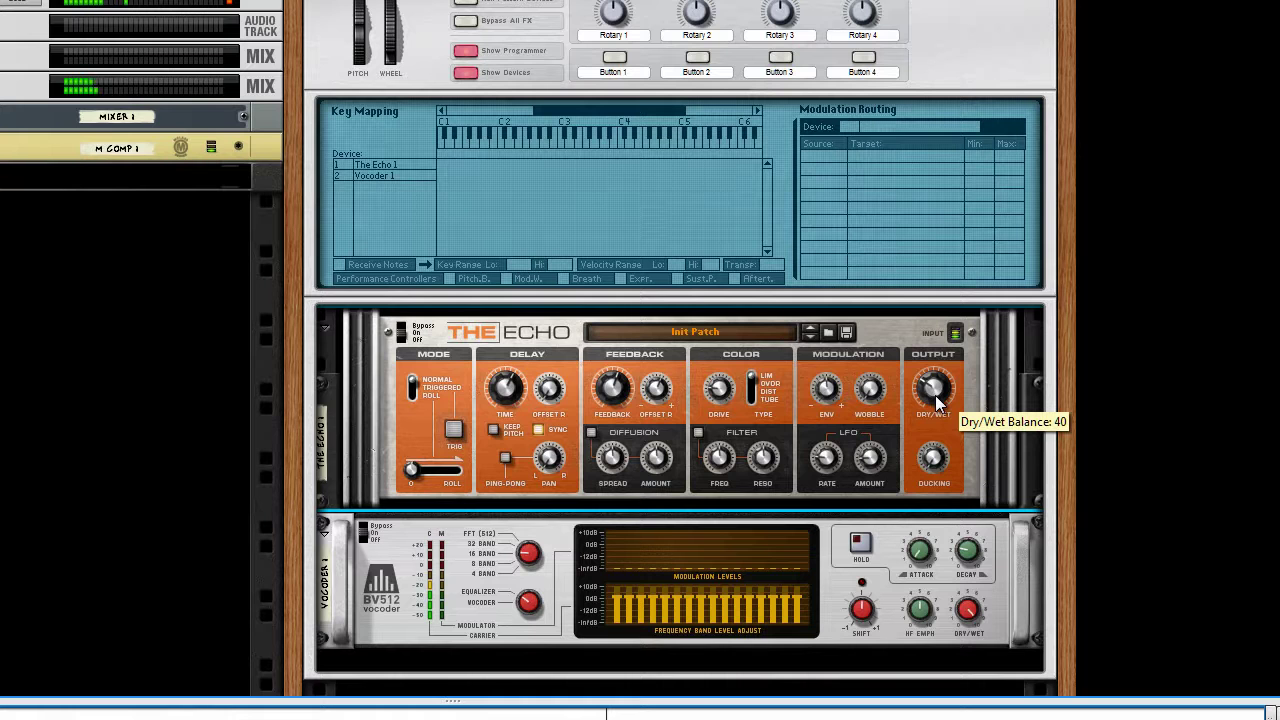
left_click_drag(935, 395, 933, 365)
Cut the vocoder to 8 bands and settle The Echo at 65% feedback and 41 dry/wet.
left_click(532, 557)
left_click_drag(532, 557, 532, 560)
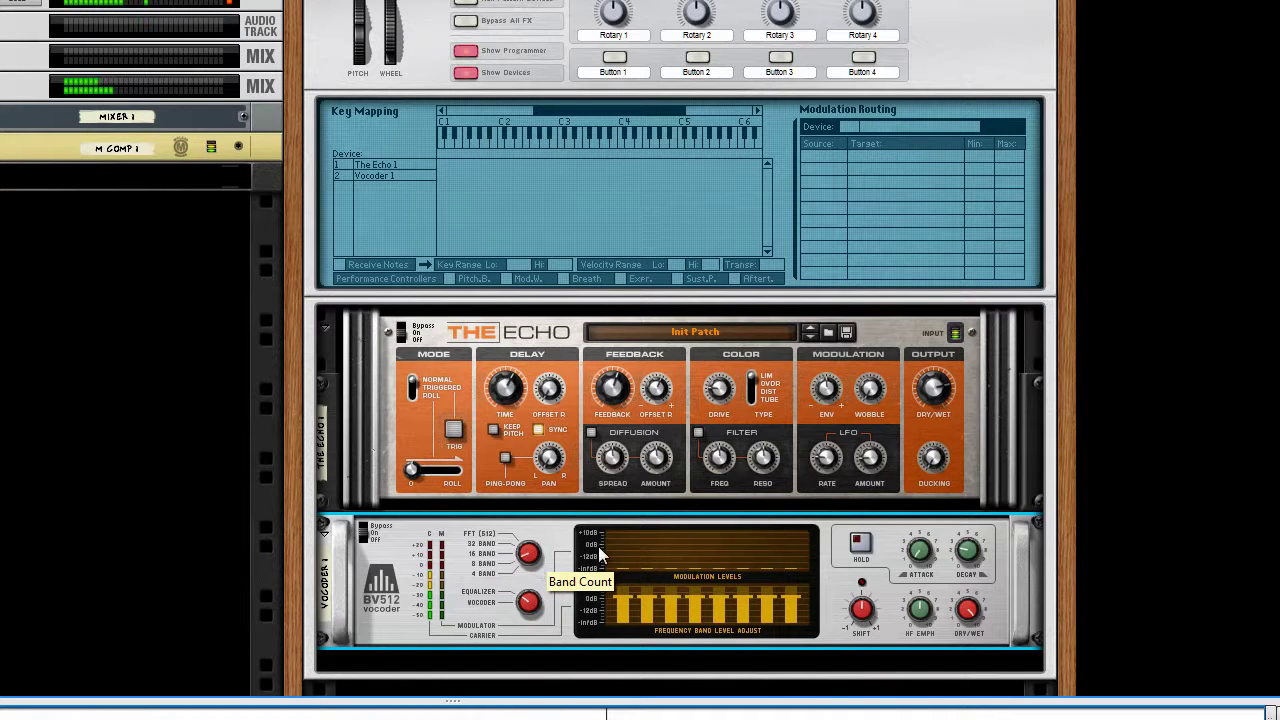
left_click(923, 398)
left_click_drag(923, 398, 920, 429)
left_click_drag(615, 393, 614, 396)
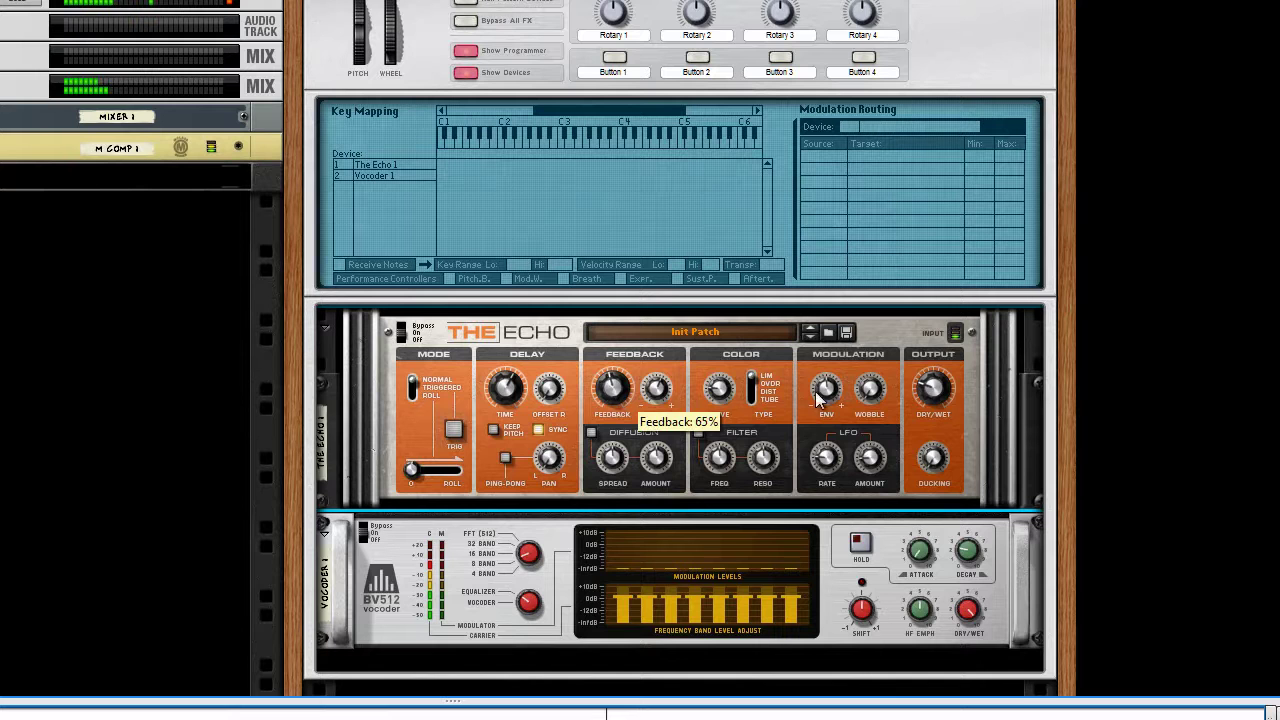
left_click_drag(938, 398, 942, 384)
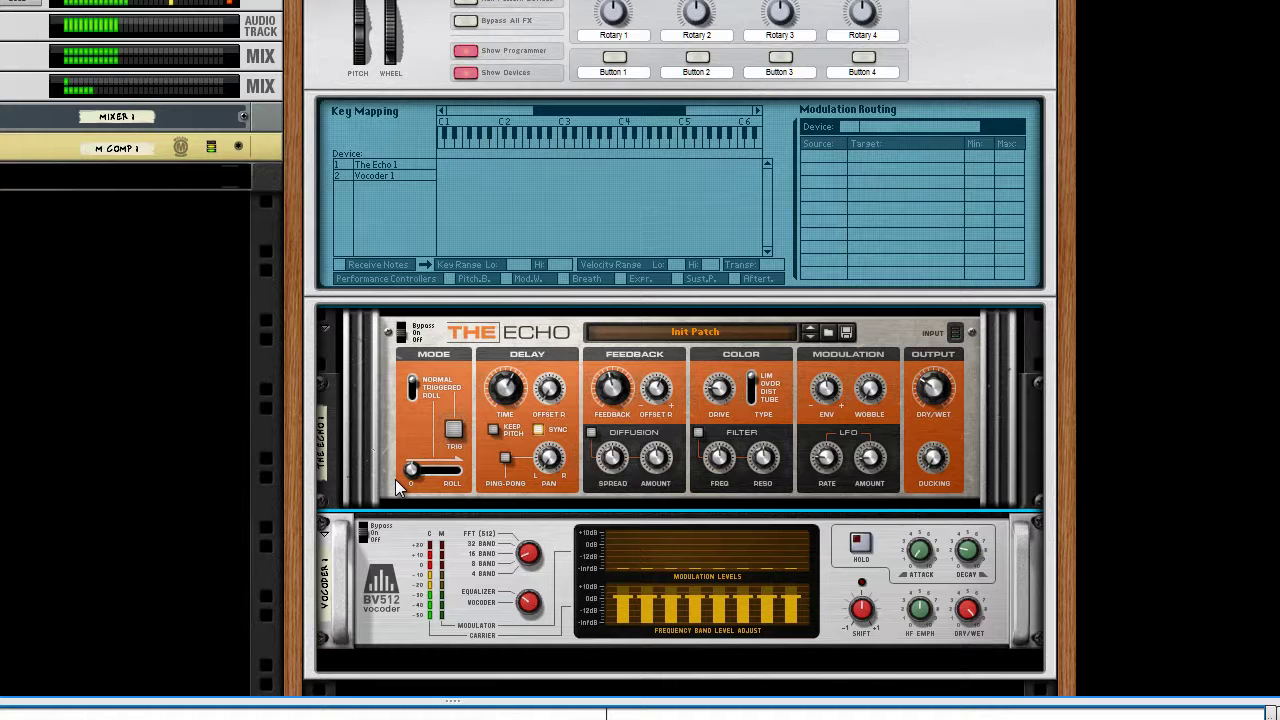
Insert a Pulveriser Demolition under the BV512 vocoder and dismiss the missing-patch warning.
left_click(530, 559)
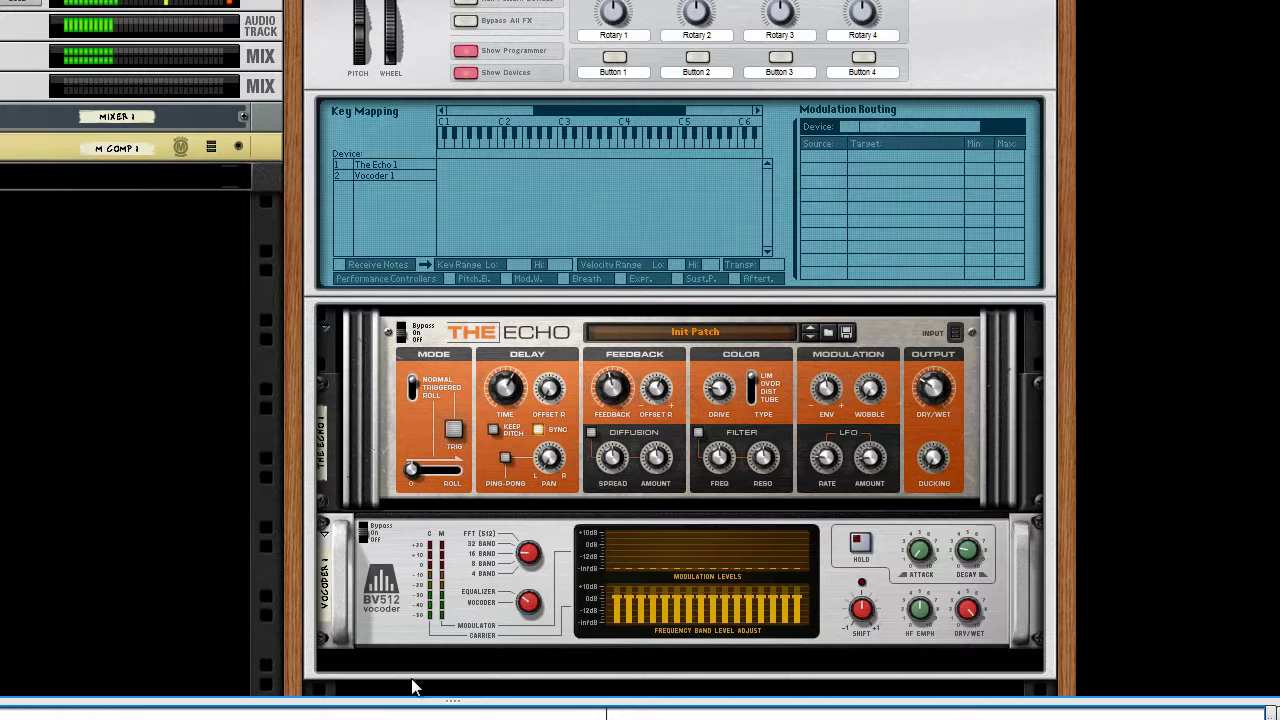
right_click(400, 632)
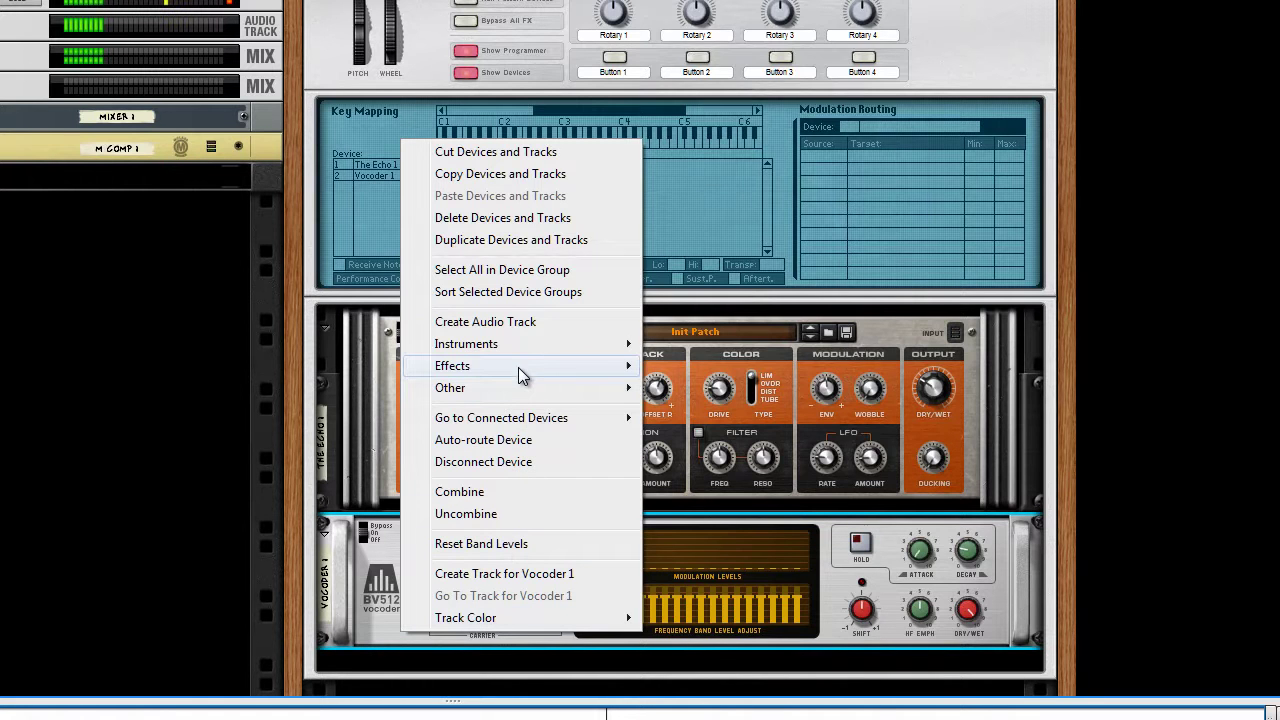
mouse_move(518, 366)
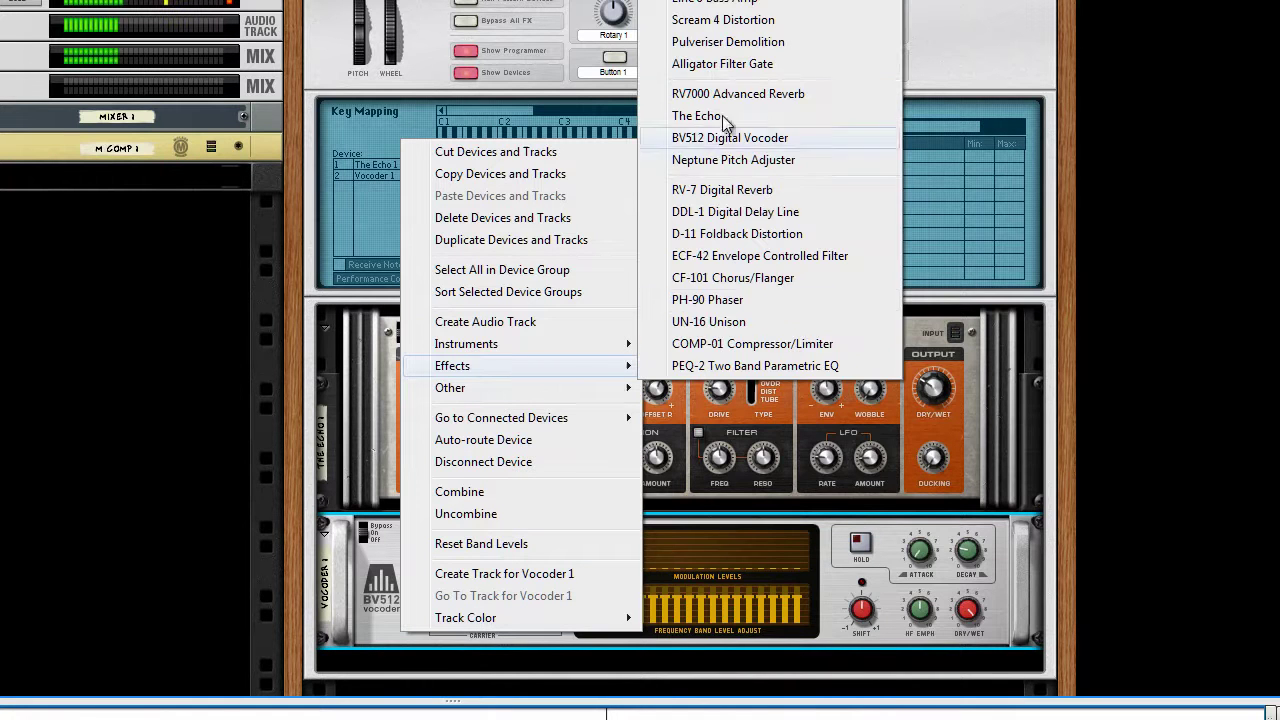
left_click(735, 42)
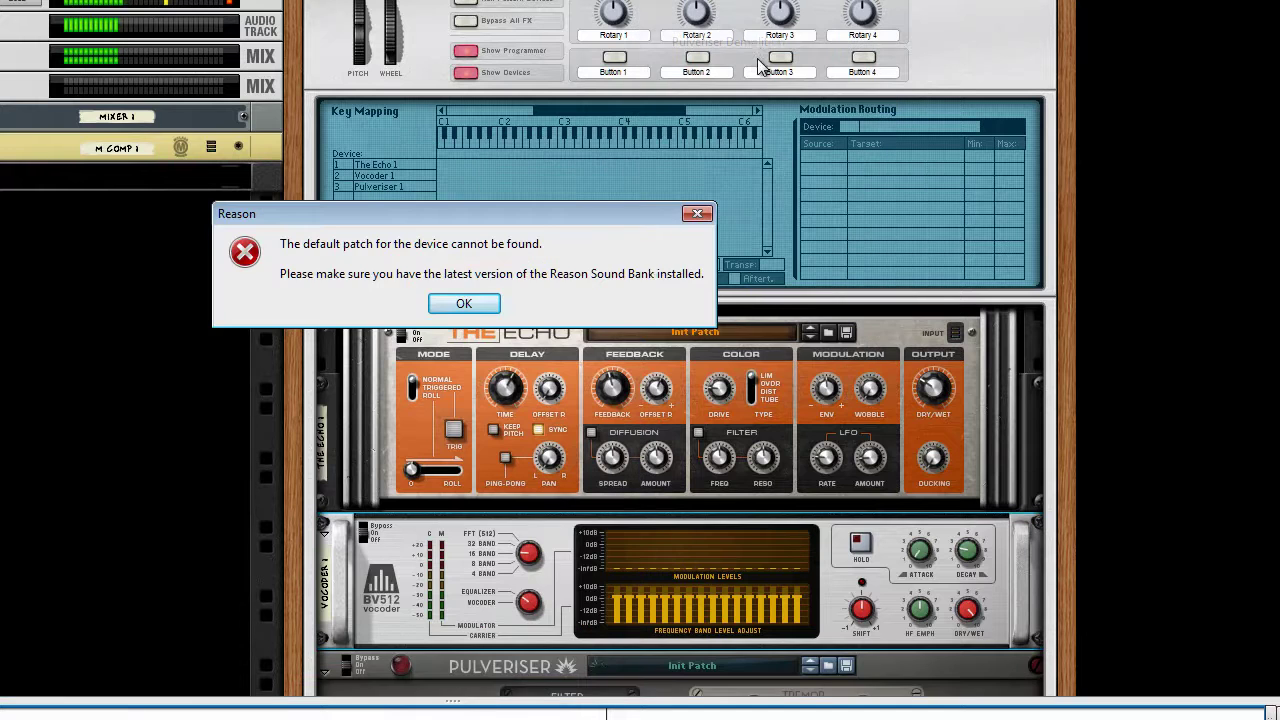
left_click(464, 303)
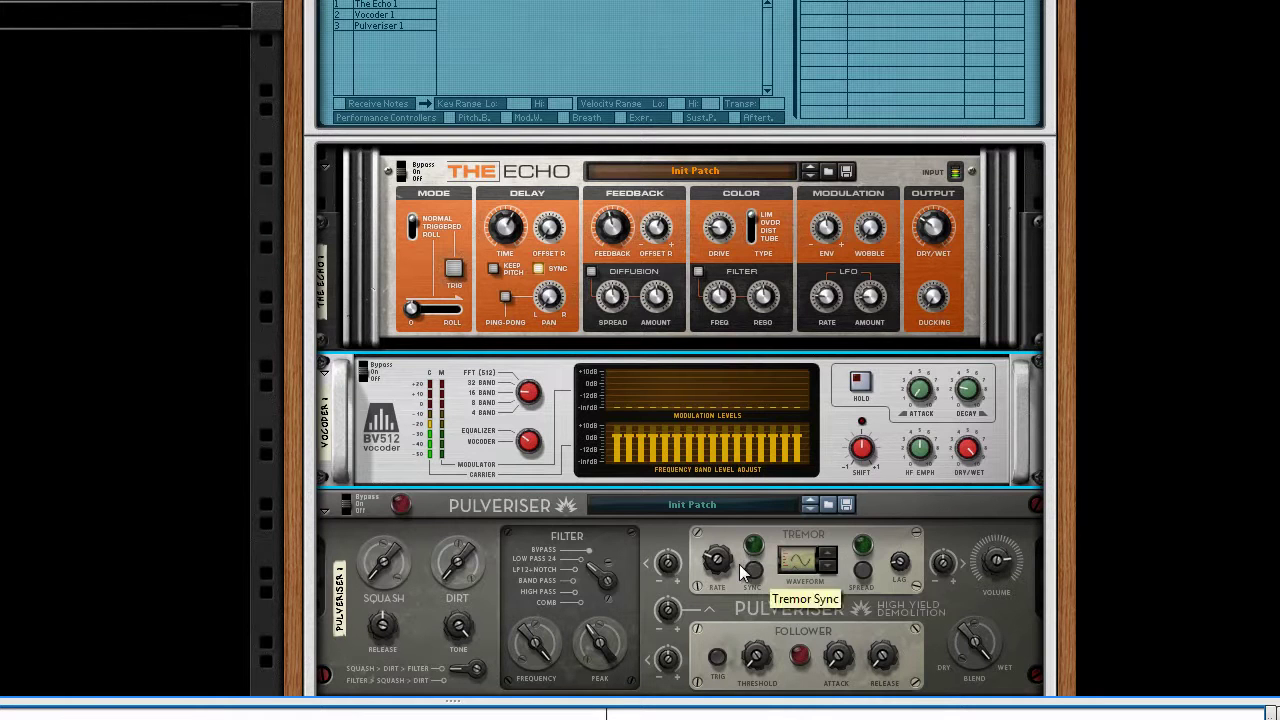
Speed the Pulveriser's Tremor Rate up to 2.45 Hz and raise The Echo's Dry/Wet to 89.
mouse_move(721, 564)
scroll(721, 562, "up", 3)
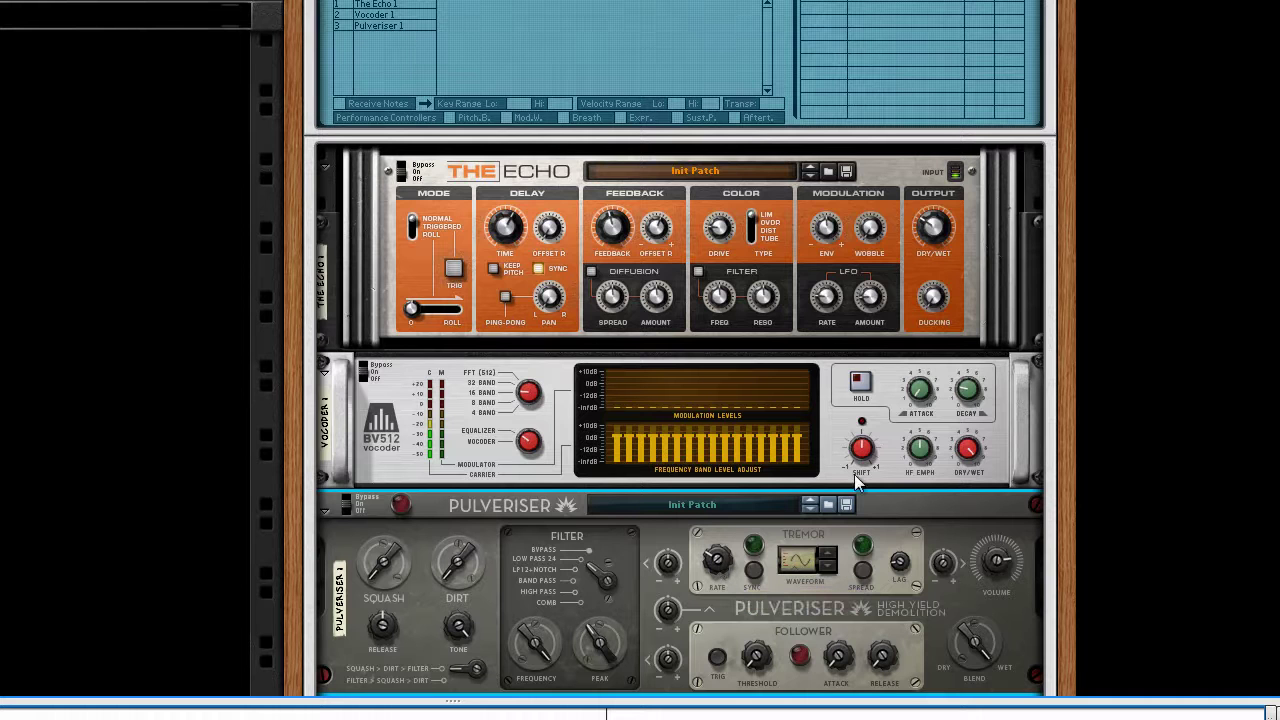
left_click_drag(933, 228, 943, 205)
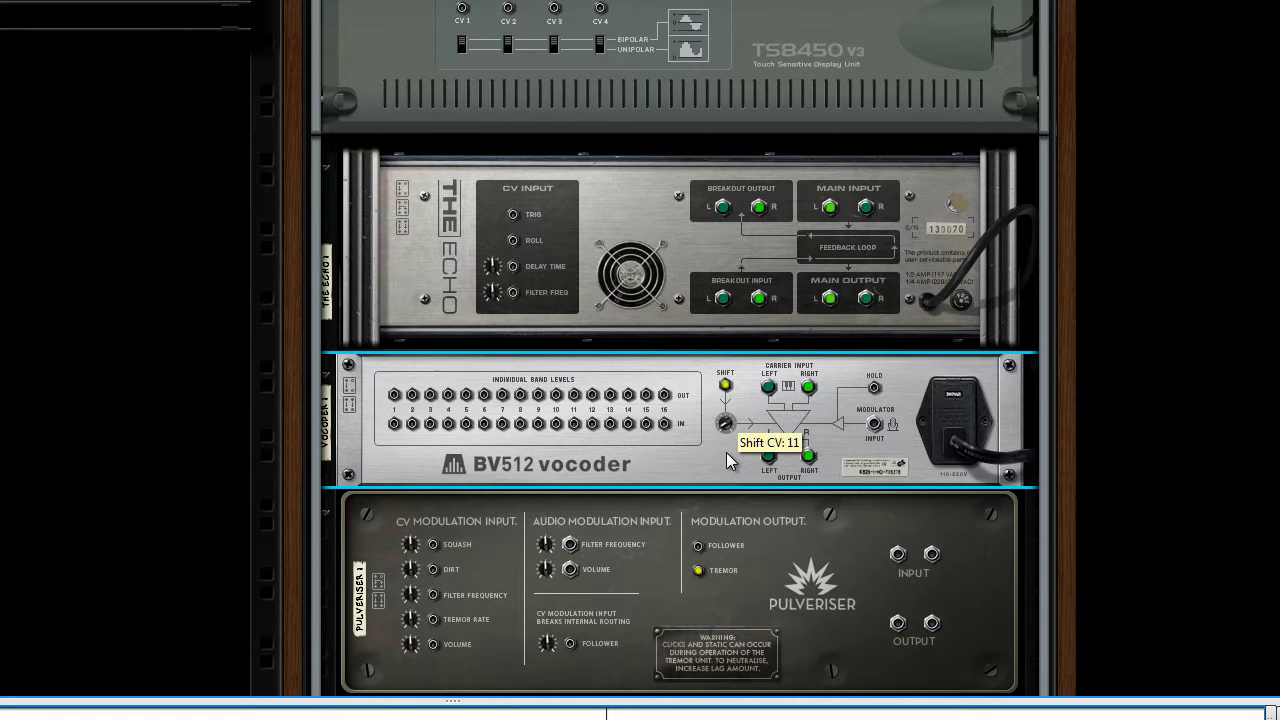
key("Tab")
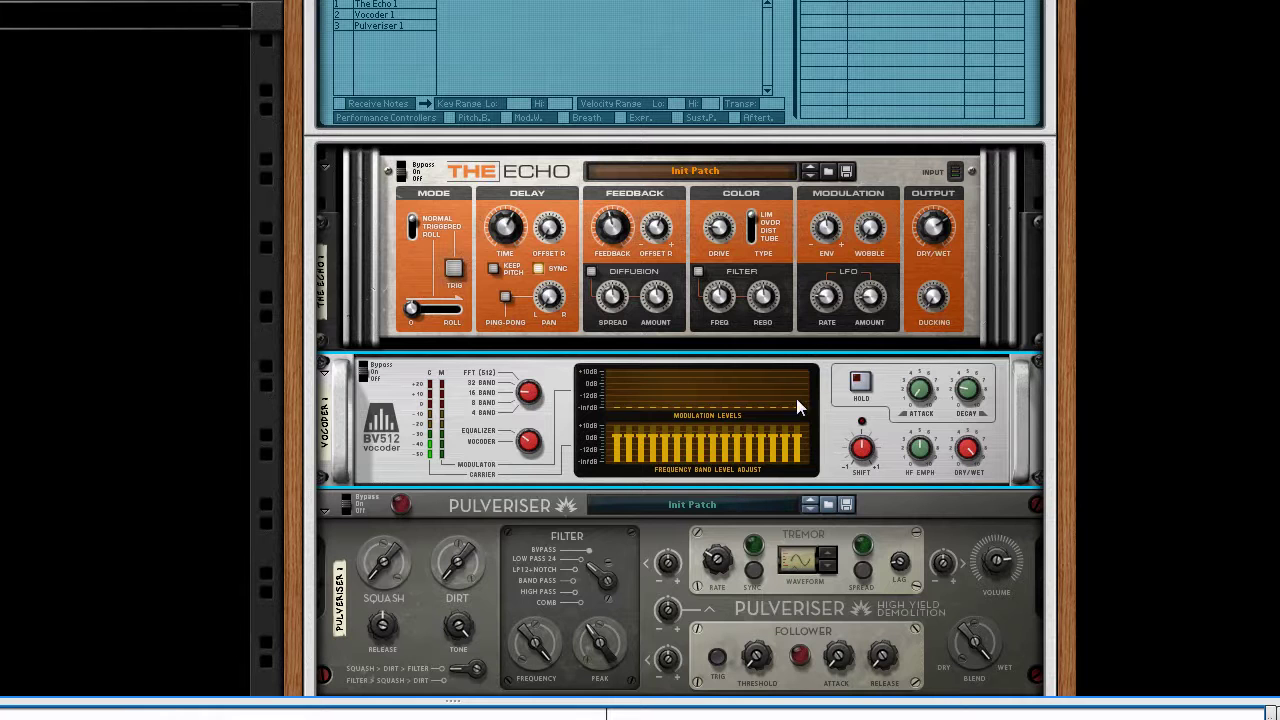
Slow the Pulveriser tremor to 0.37 Hz and redraw the lower vocoder band levels unevenly.
left_click_drag(718, 562, 718, 569)
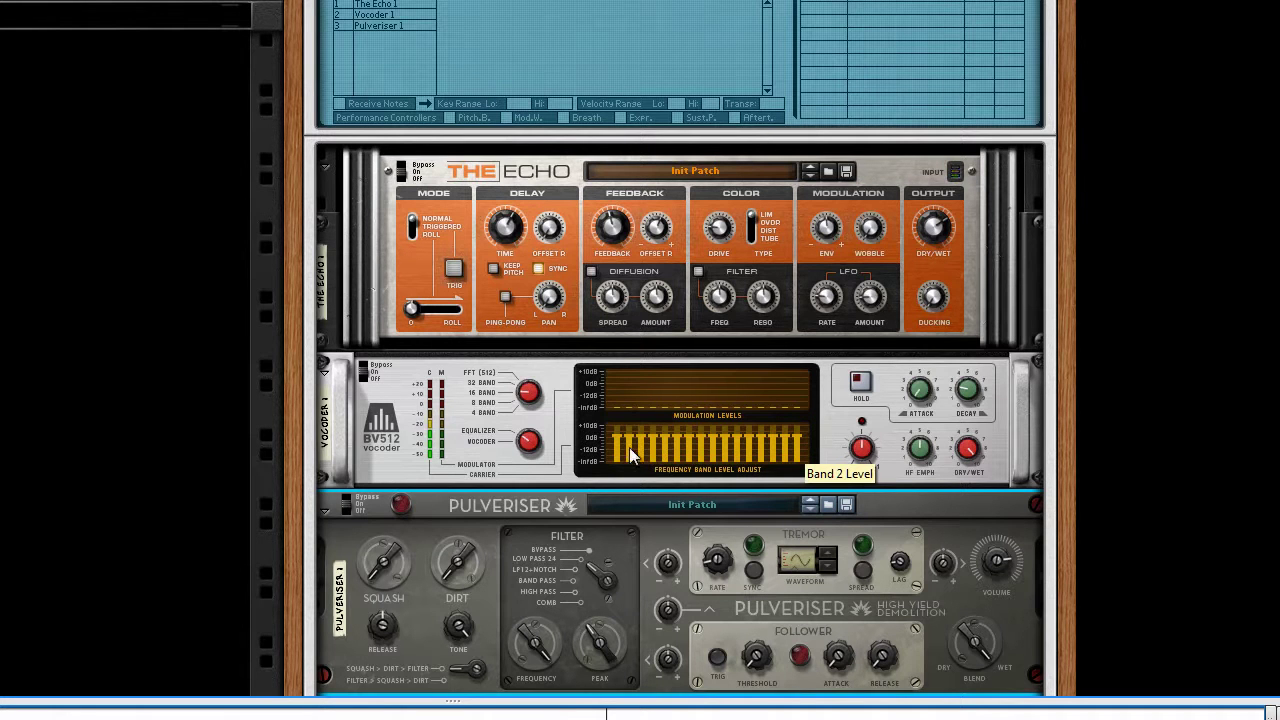
left_click_drag(629, 447, 787, 451)
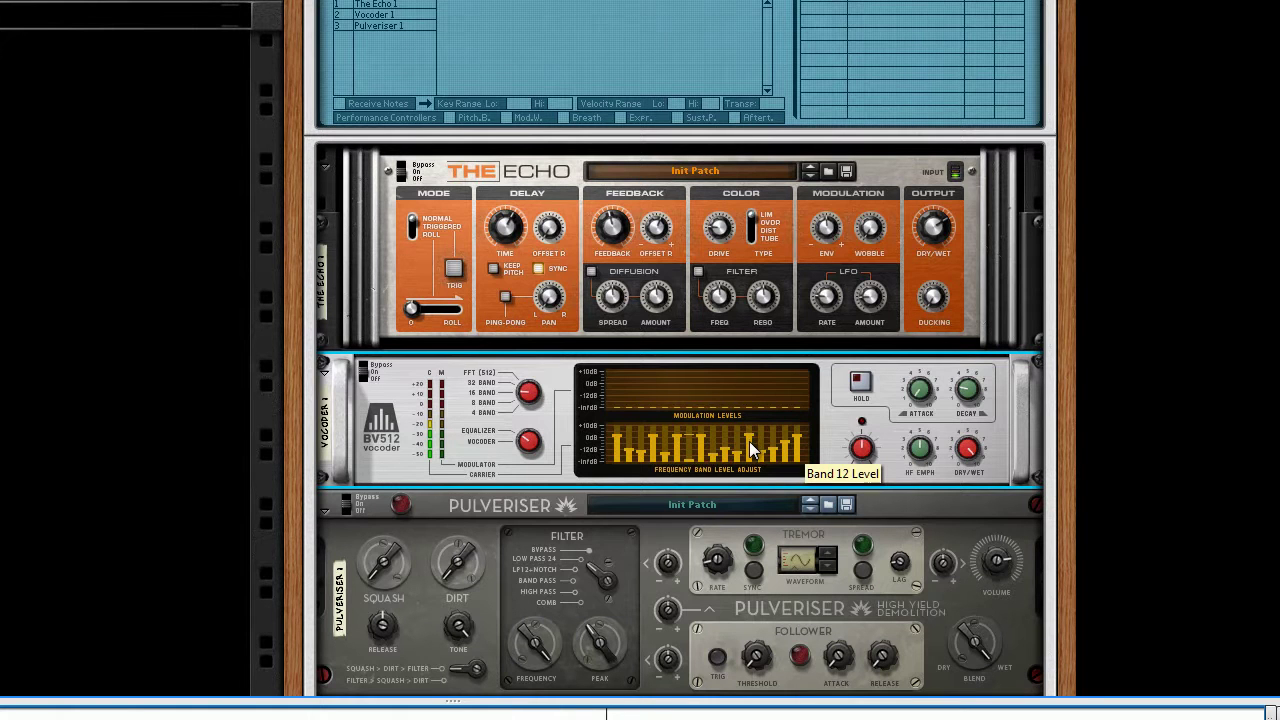
key("Tab")
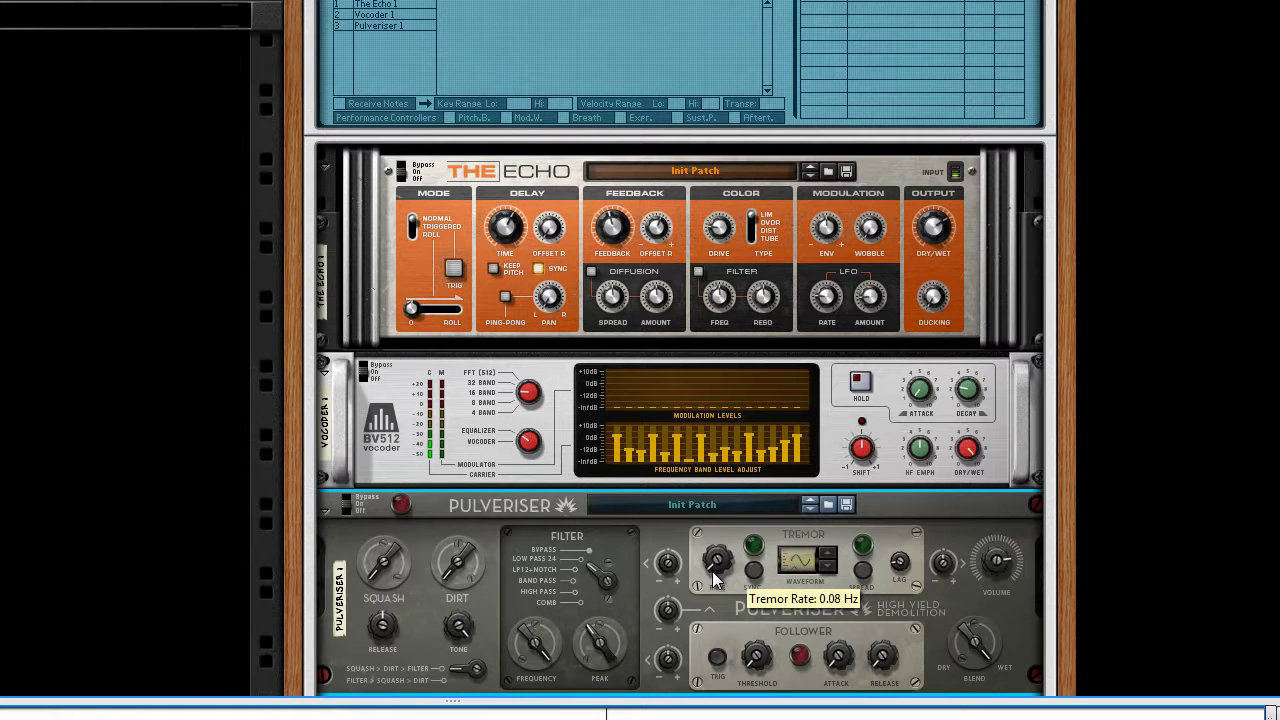
Lower The Echo's Dry/Wet knob from 63 to 57.
left_click(930, 238)
scroll(930, 238, "down", 3)
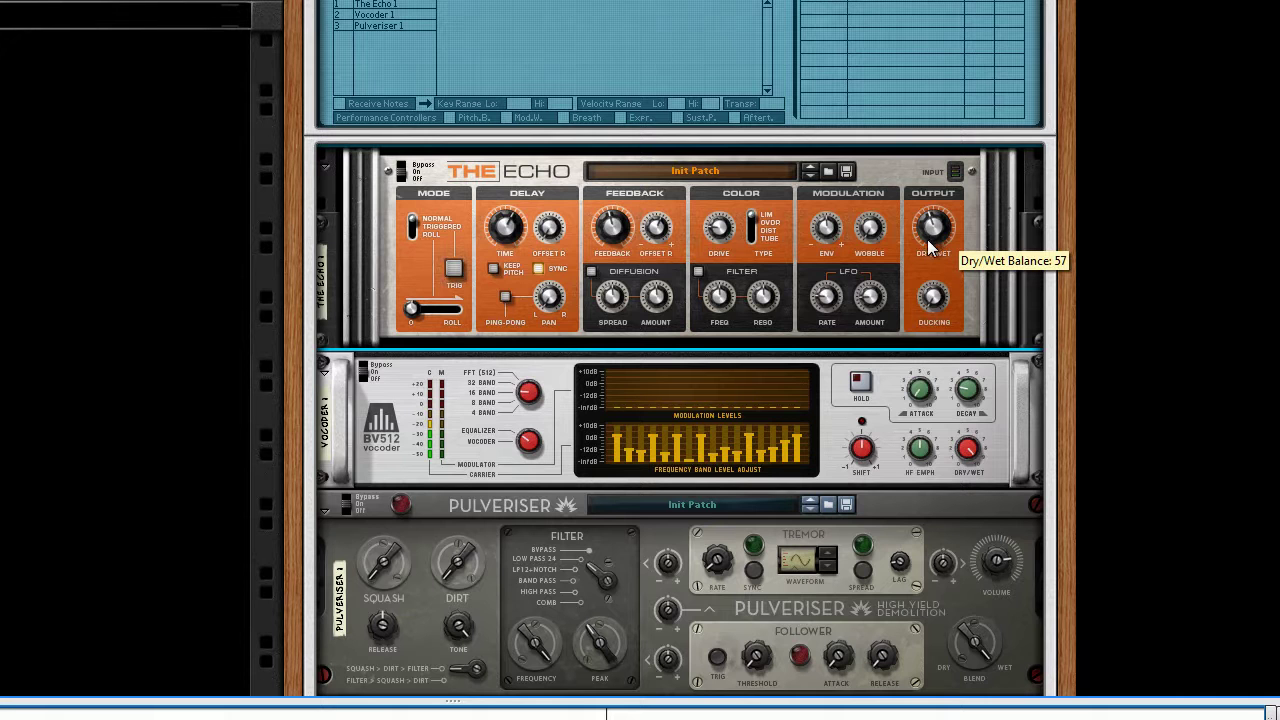
scroll(927, 239, "up", 3)
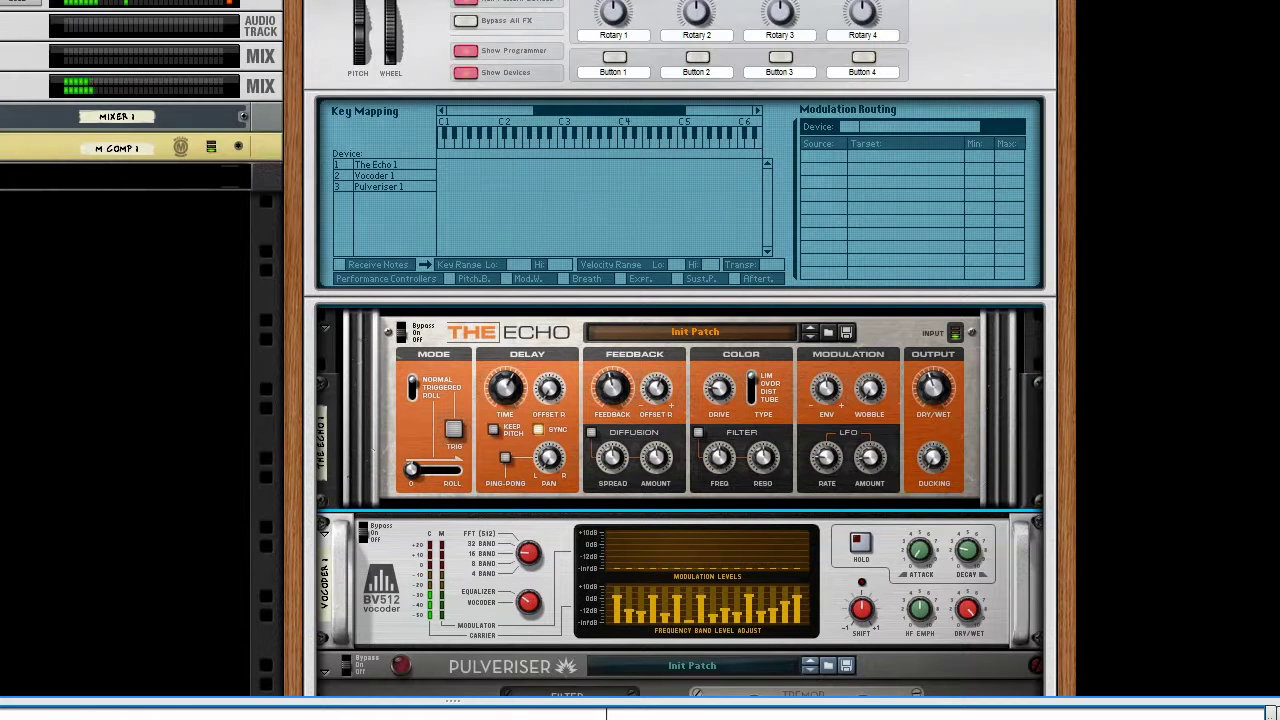